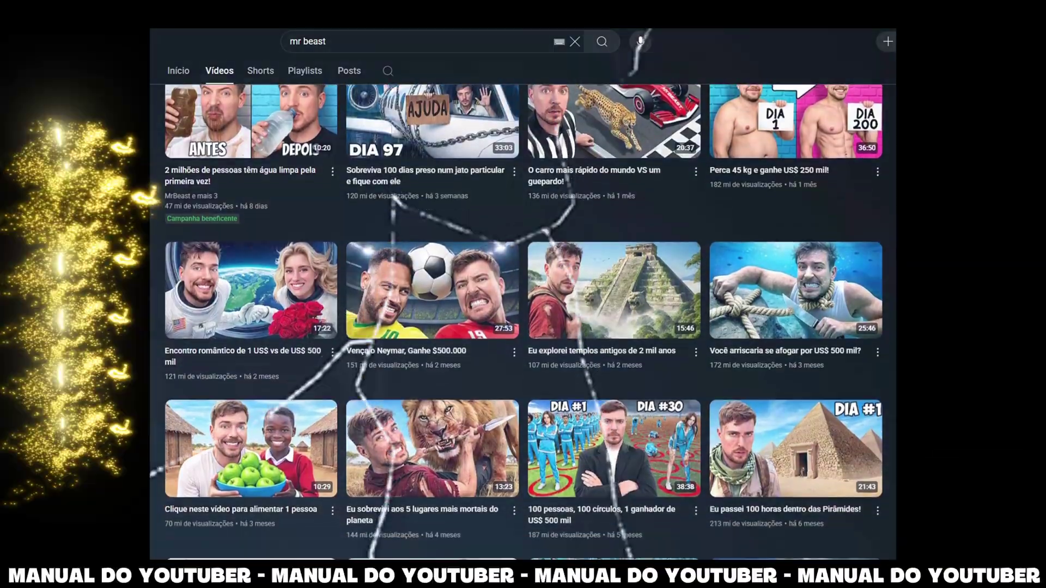
scroll(523, 294, "down", 2)
scroll(523, 294, "down", 2)
scroll(523, 294, "down", 2)
scroll(523, 294, "down", 3)
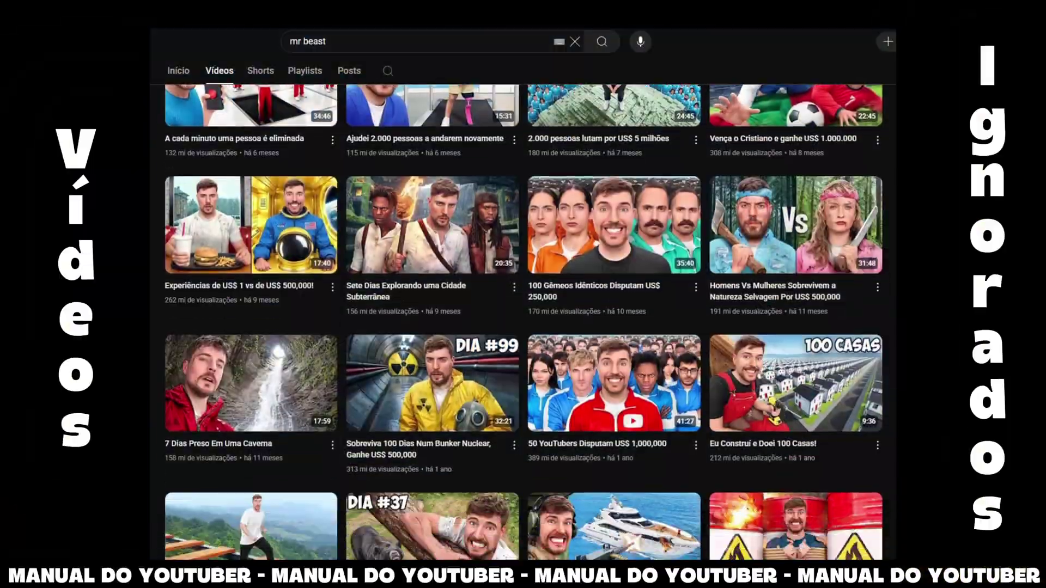
scroll(523, 294, "down", 3)
scroll(523, 294, "down", 3)
scroll(523, 294, "down", 3)
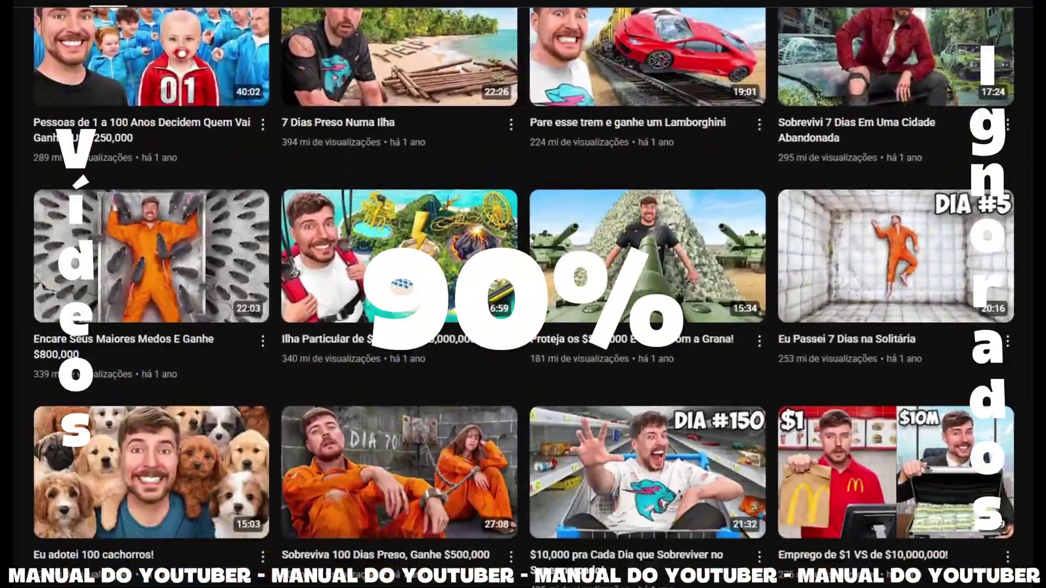
scroll(523, 294, "down", 3)
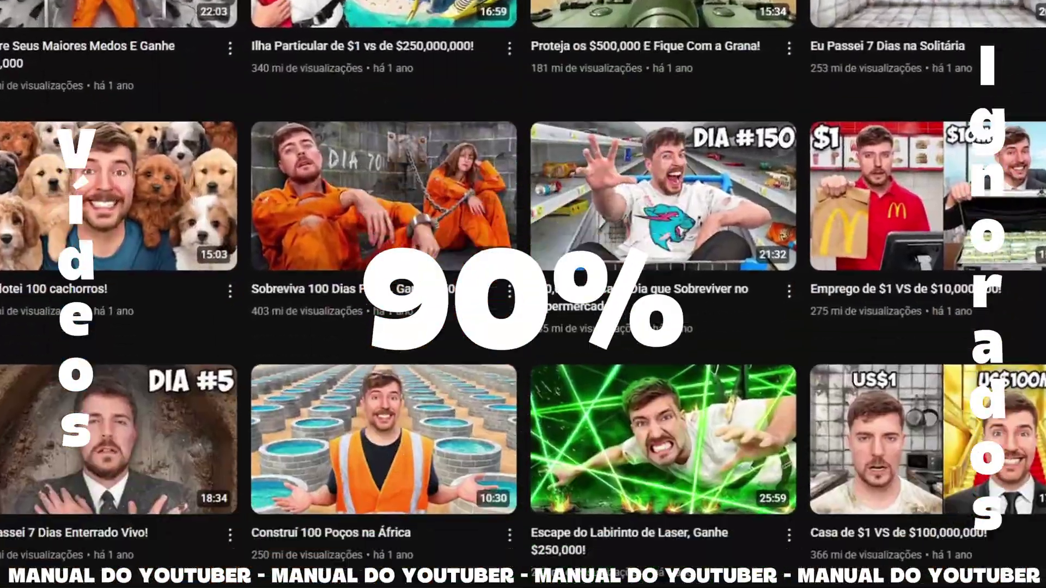
scroll(523, 294, "down", 3)
scroll(523, 294, "down", 3)
scroll(523, 294, "down", 2)
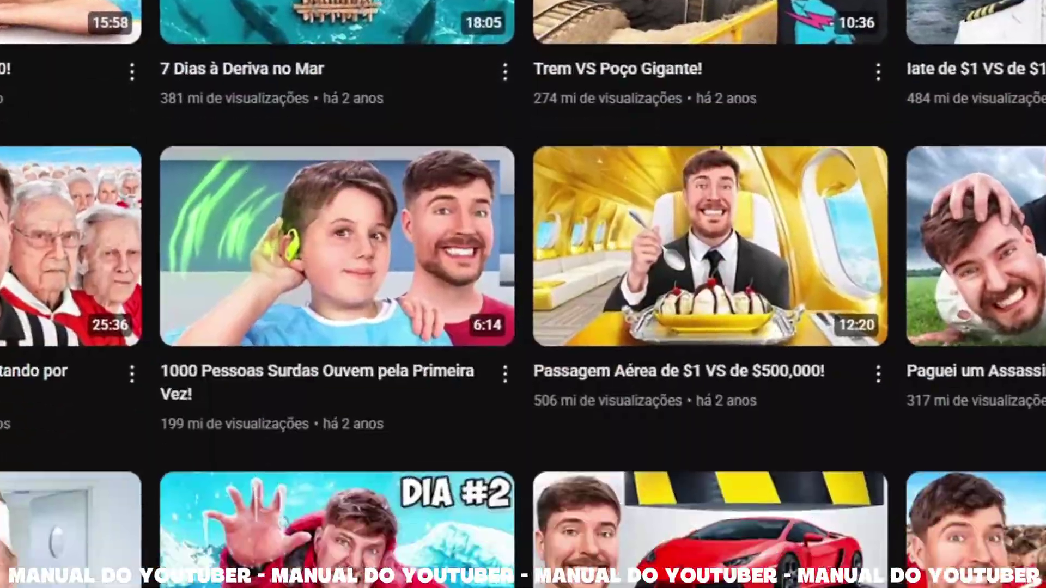
scroll(523, 294, "down", 3)
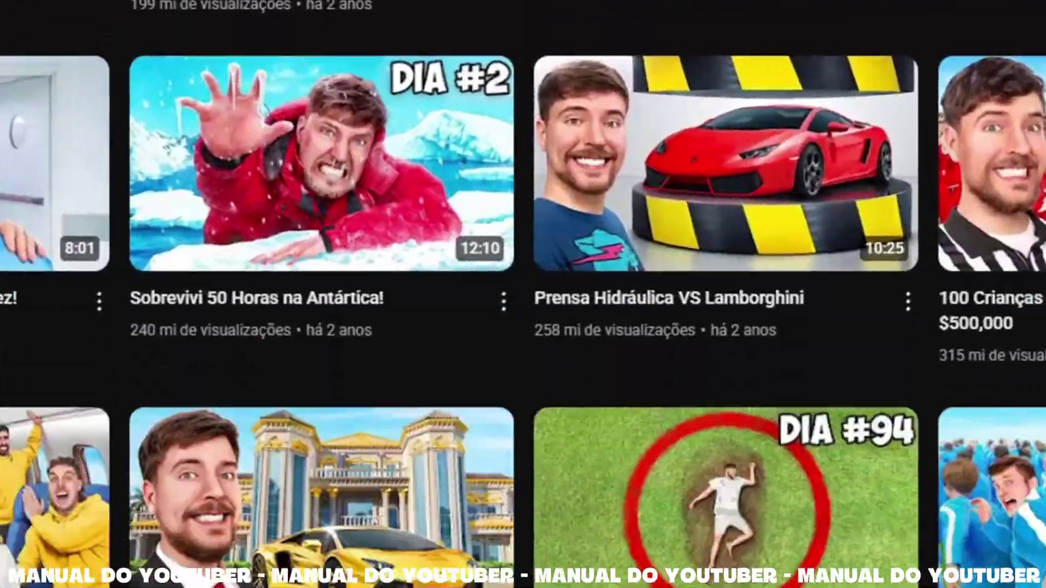
scroll(523, 294, "down", 3)
scroll(523, 294, "down", 3)
scroll(522, 294, "down", 2)
scroll(523, 295, "down", 3)
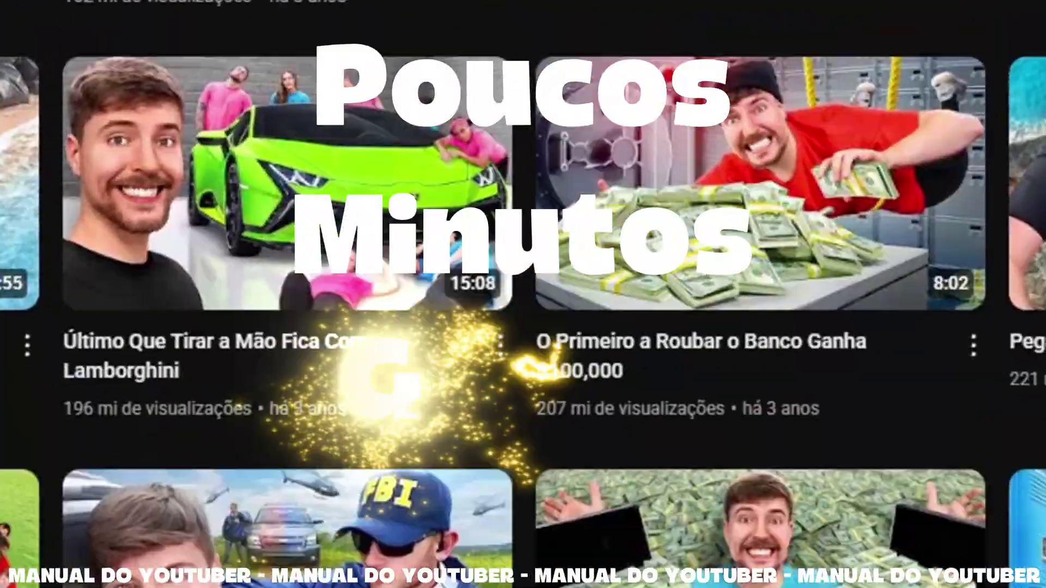
scroll(523, 294, "down", 3)
scroll(523, 294, "down", 3)
scroll(523, 294, "down", 3)
scroll(523, 294, "down", 3)
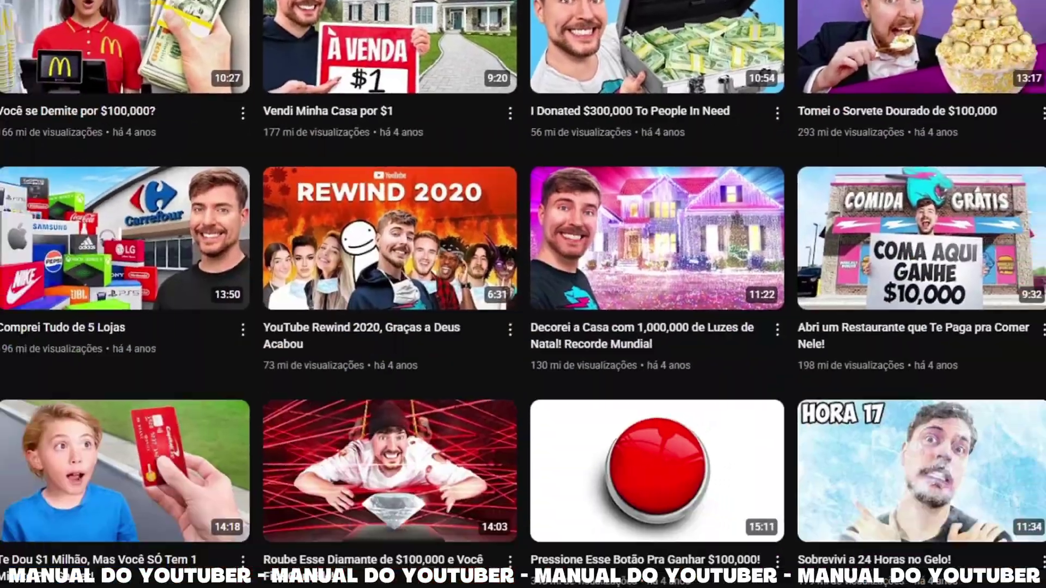
scroll(523, 294, "down", 3)
scroll(523, 295, "down", 3)
scroll(523, 294, "down", 3)
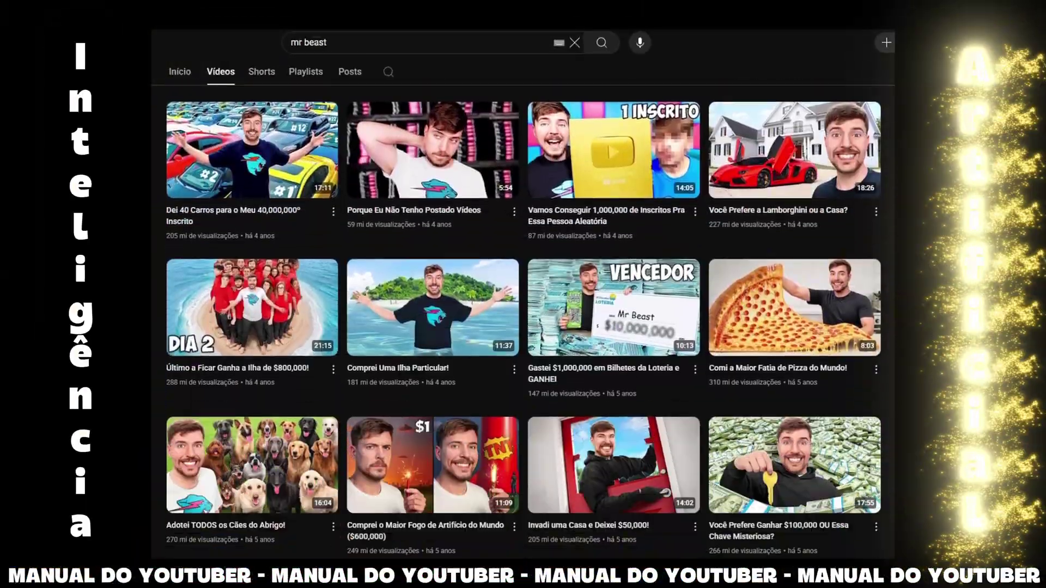
scroll(523, 294, "down", 3)
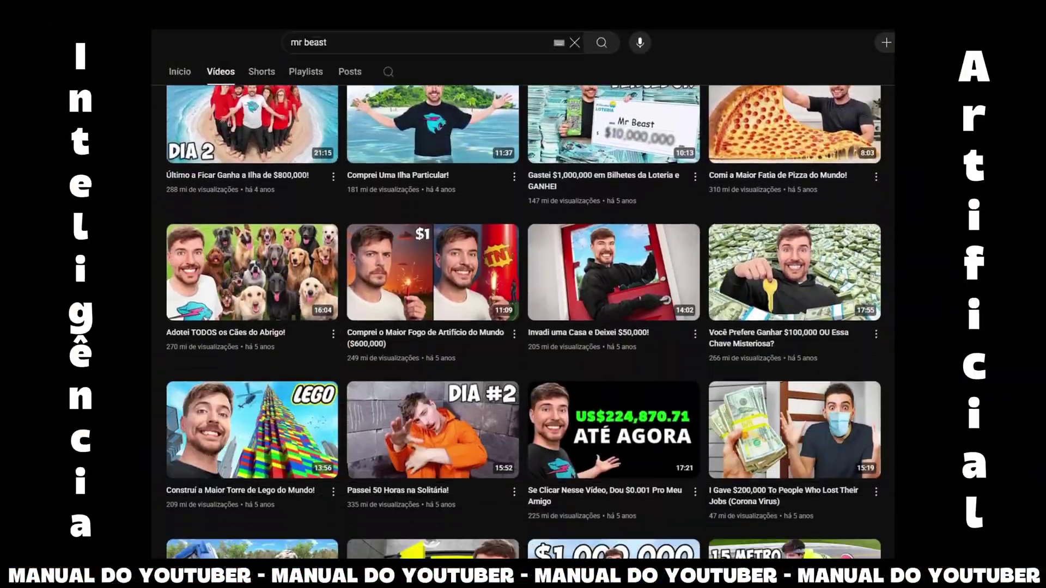
scroll(523, 294, "down", 3)
scroll(523, 294, "down", 3)
scroll(523, 294, "down", 2)
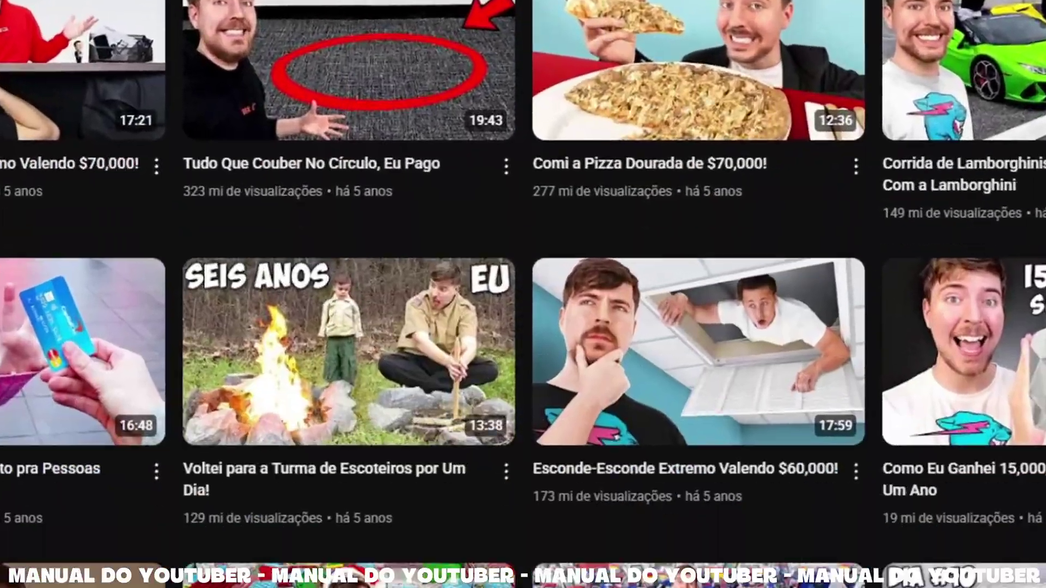
scroll(523, 294, "down", 3)
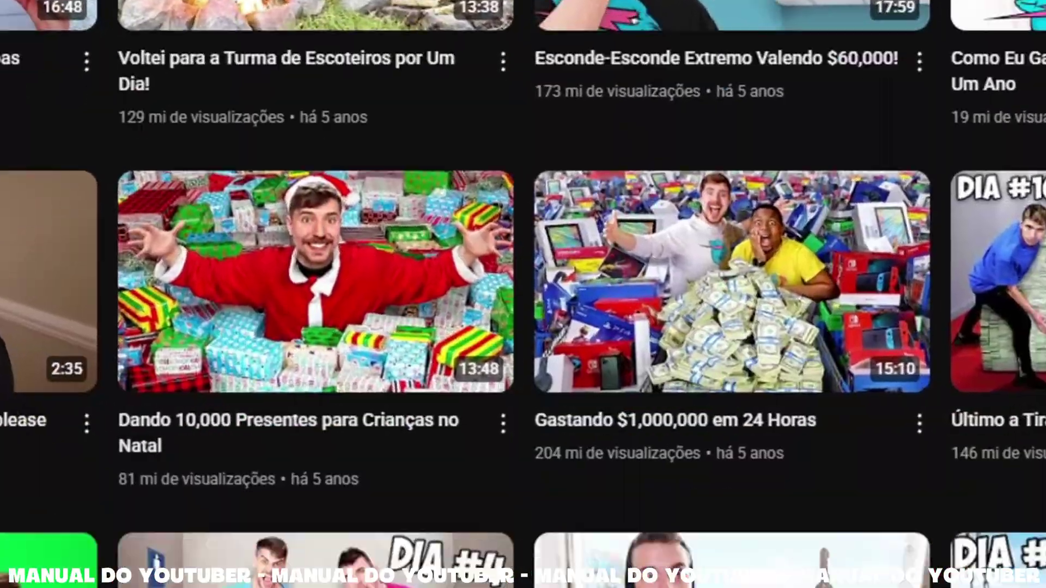
scroll(523, 295, "down", 3)
scroll(523, 294, "down", 3)
scroll(523, 294, "down", 2)
scroll(523, 294, "down", 3)
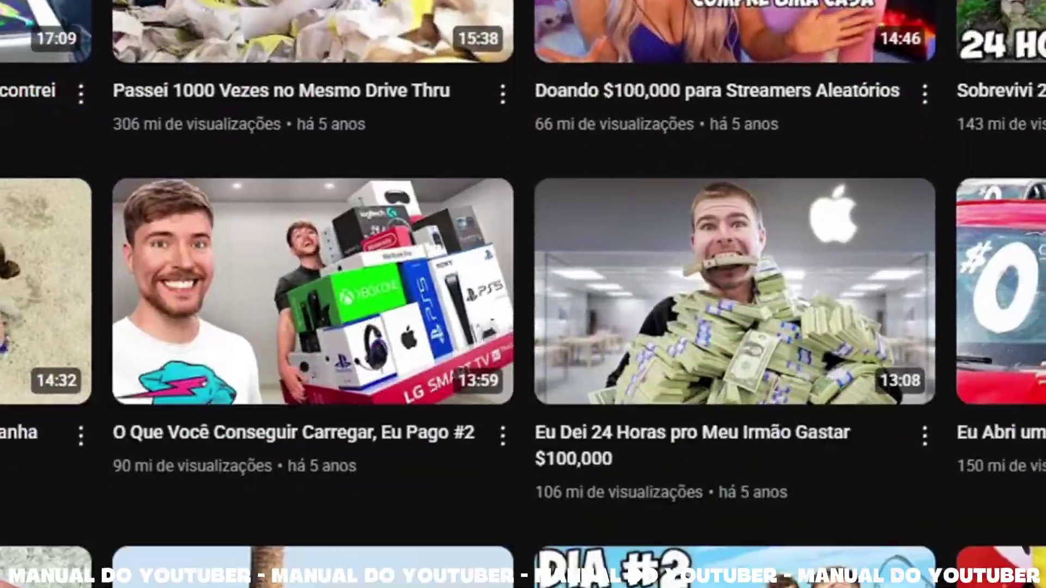
scroll(523, 294, "down", 3)
scroll(523, 294, "down", 3)
scroll(522, 294, "down", 2)
scroll(523, 294, "down", 3)
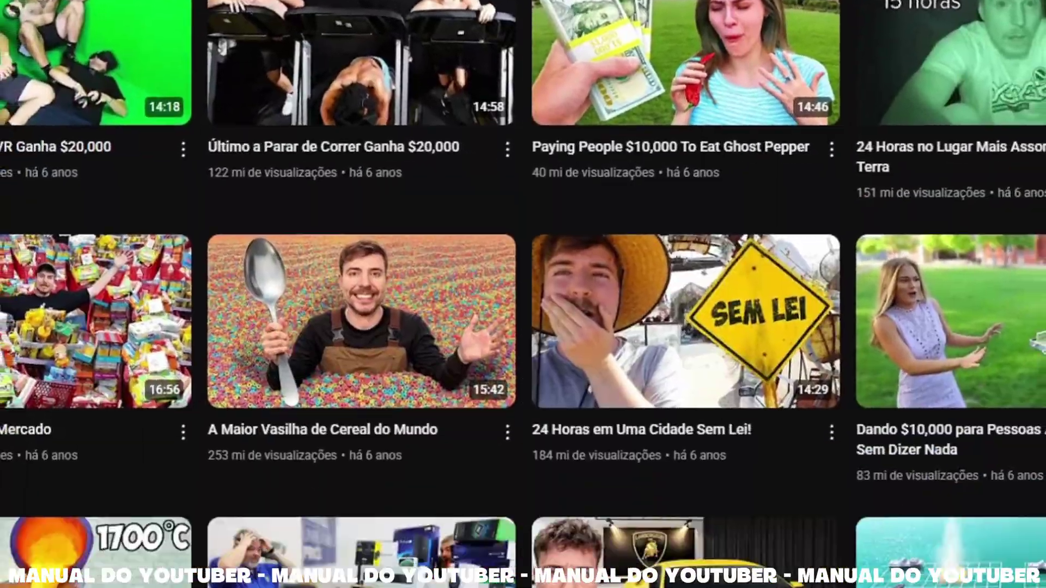
scroll(523, 294, "down", 3)
scroll(523, 295, "down", 3)
scroll(523, 295, "down", 2)
scroll(523, 294, "down", 3)
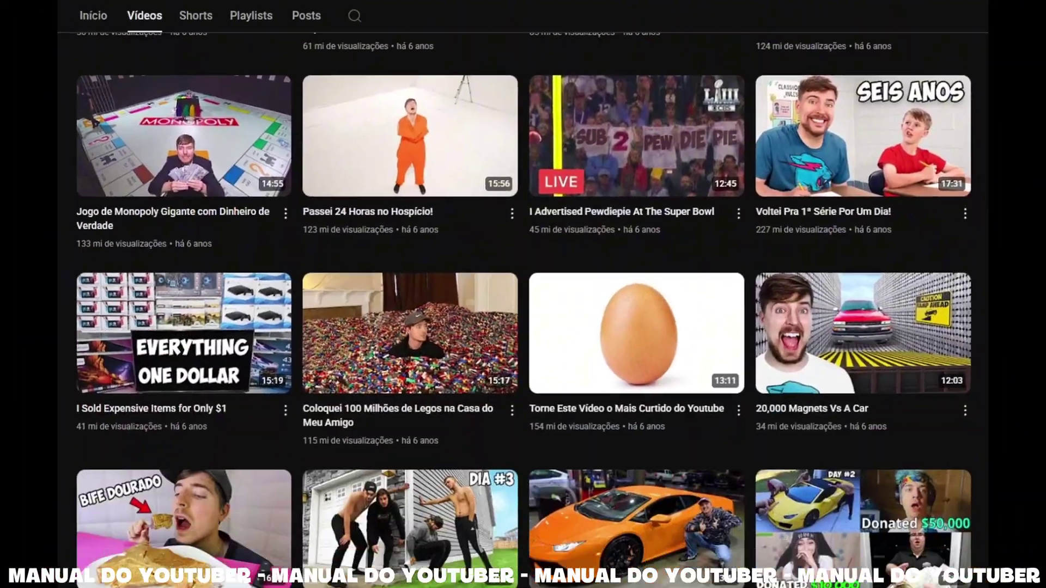
scroll(523, 294, "down", 3)
scroll(523, 294, "down", 3)
scroll(523, 294, "down", 3)
scroll(523, 294, "down", 3)
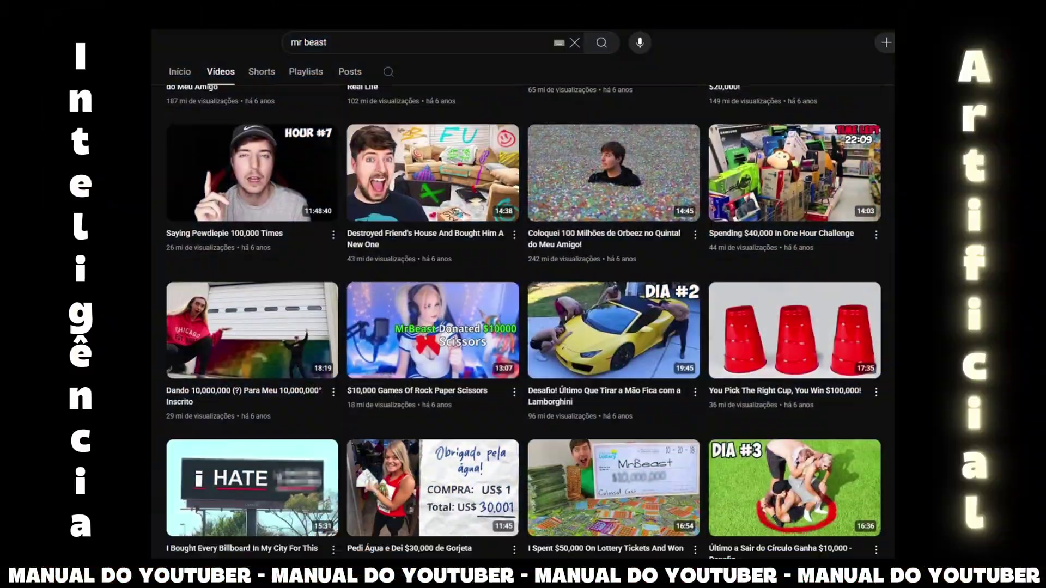
scroll(523, 294, "down", 3)
scroll(523, 295, "down", 3)
scroll(523, 294, "down", 3)
scroll(523, 294, "down", 3)
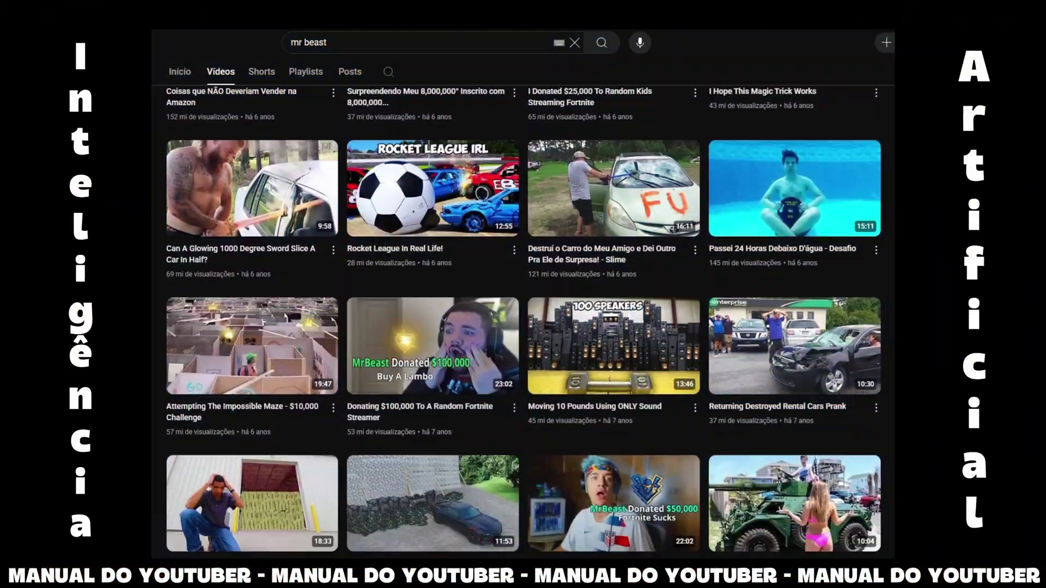
scroll(523, 295, "down", 3)
scroll(523, 294, "down", 3)
scroll(523, 294, "down", 3)
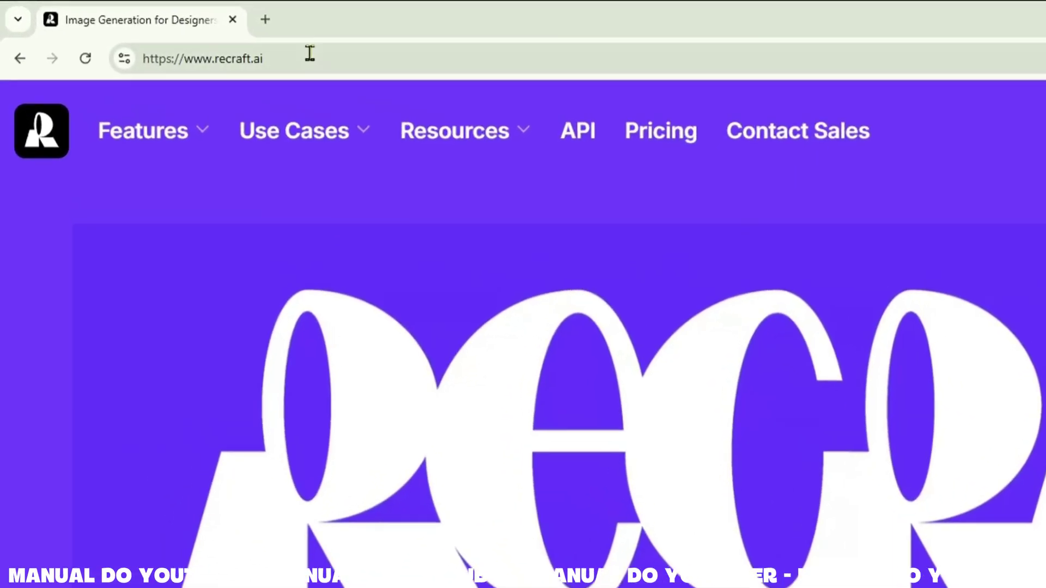
Select the site address, then choose Get started to reach the account sign-in page.
left_click_drag(351, 71, 196, 98)
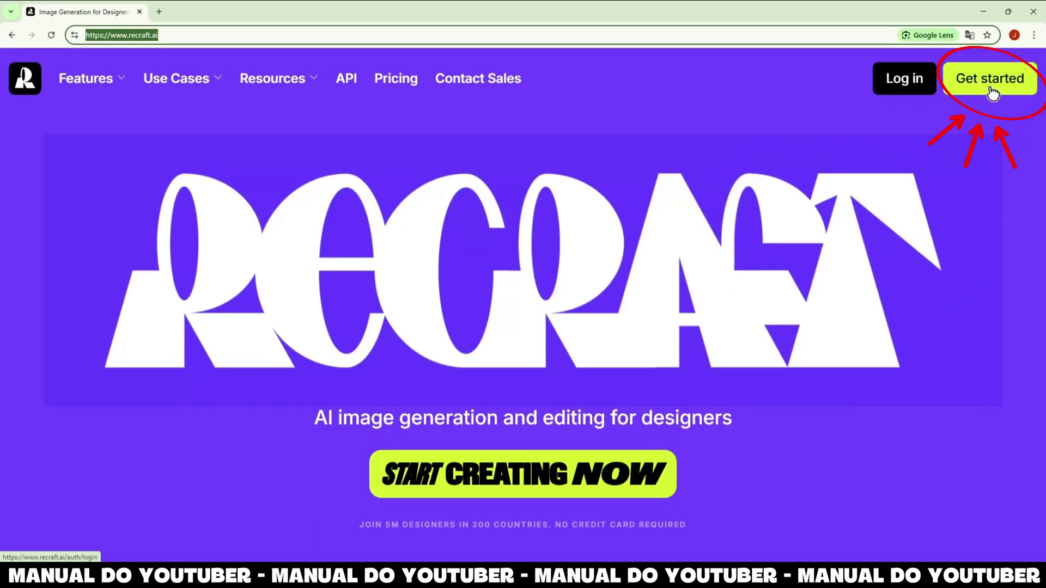
left_click(989, 81)
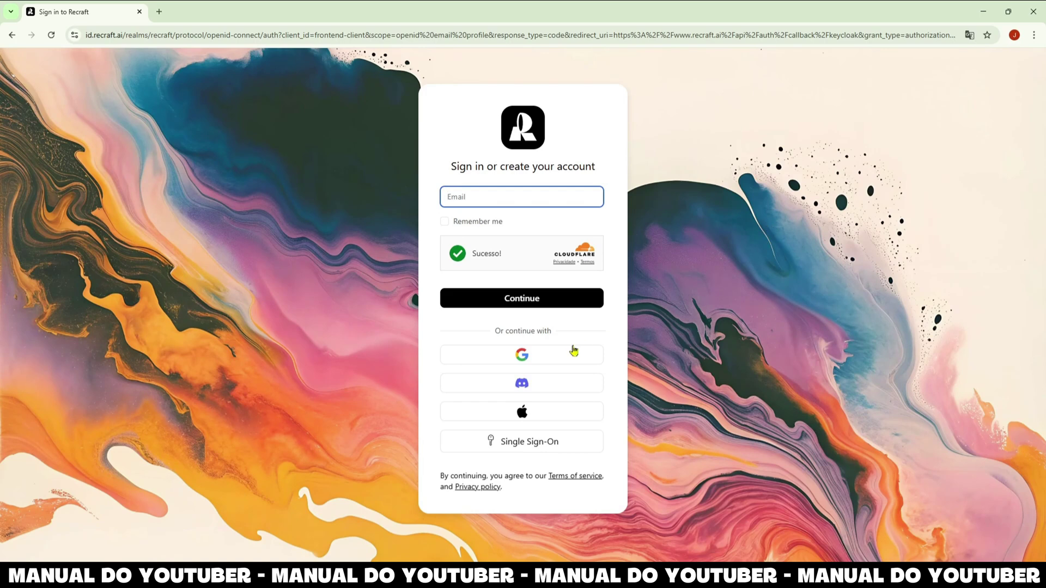
Sign in to Recraft with Google, choosing the account and granting recraft.ai access.
left_click(528, 360)
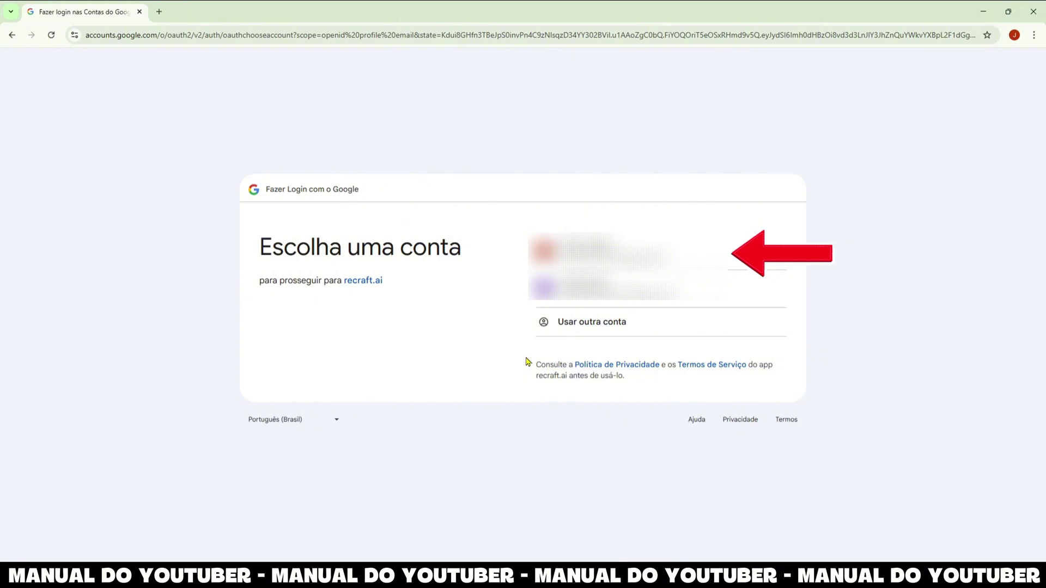
left_click(572, 251)
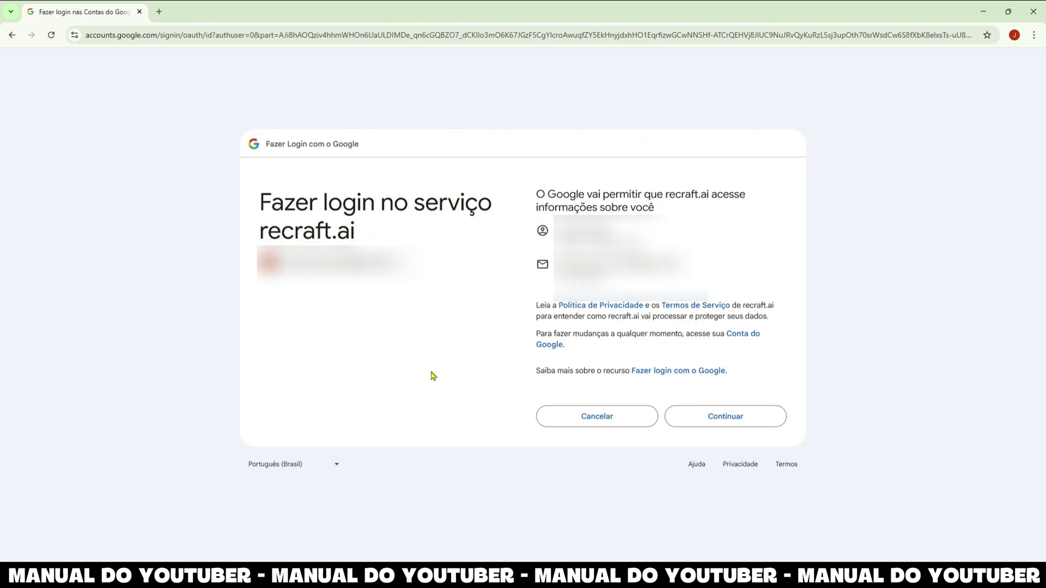
left_click(735, 416)
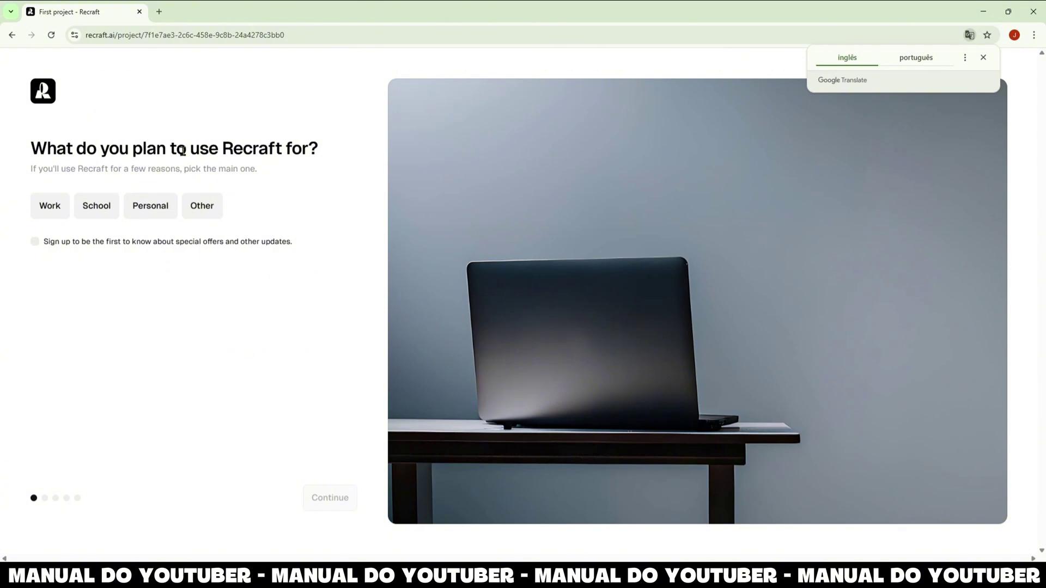
Answer personal use, Influencer / Content Creator, and Marketing / Advertising assets in onboarding.
left_click(153, 213)
left_click(330, 497)
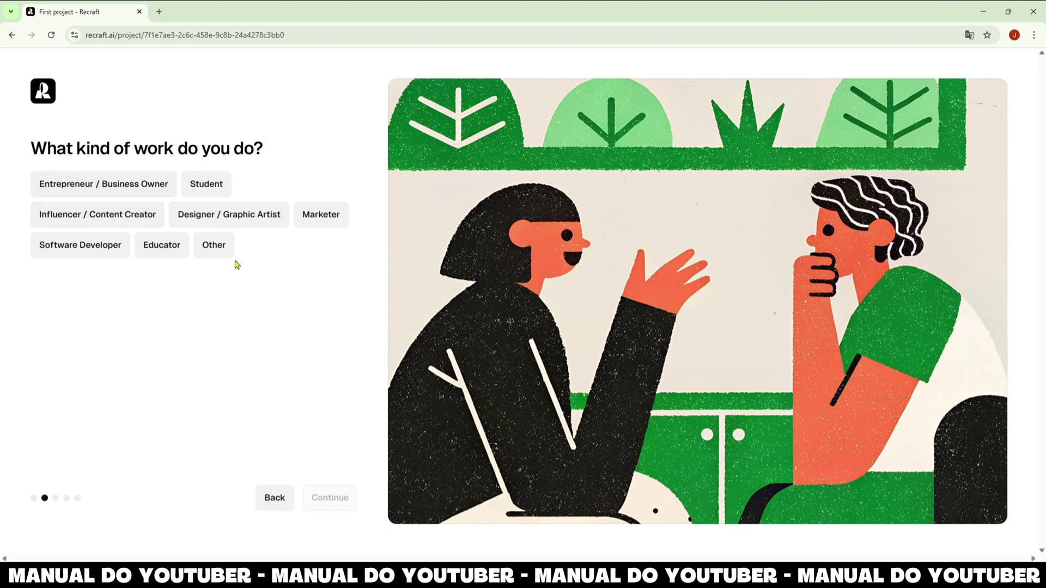
left_click(92, 217)
left_click(335, 498)
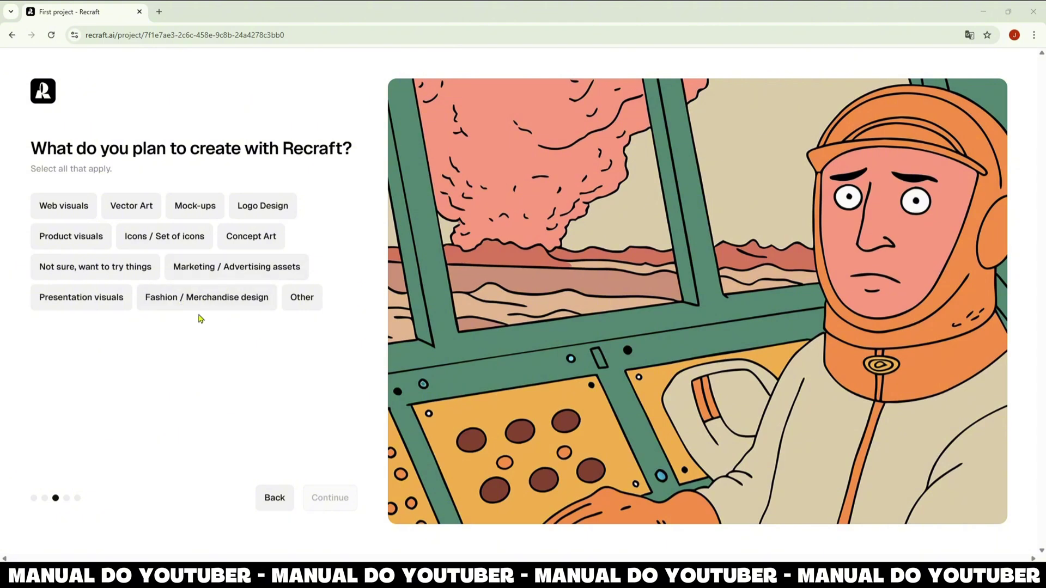
left_click(235, 275)
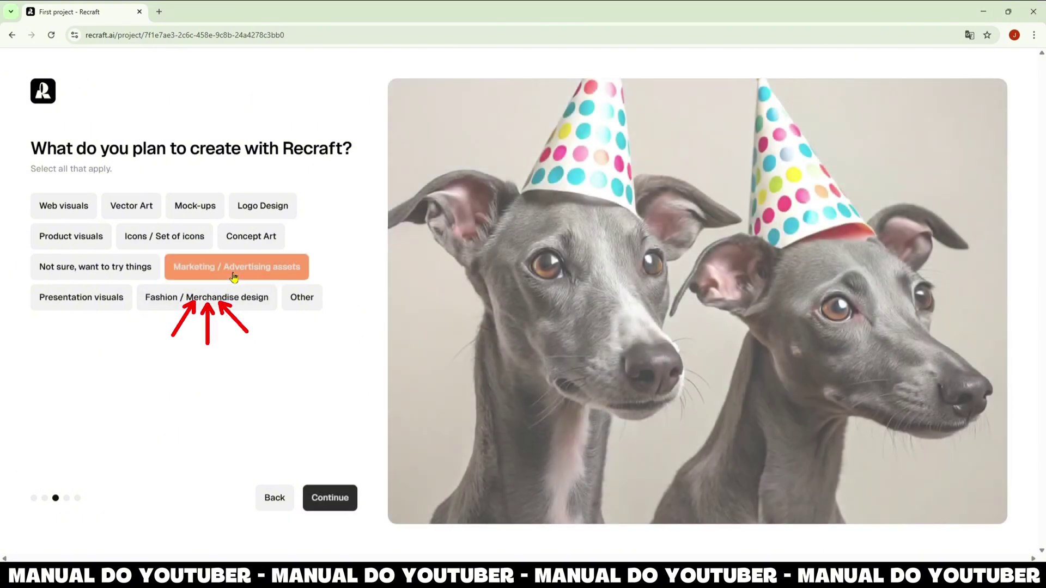
left_click(336, 498)
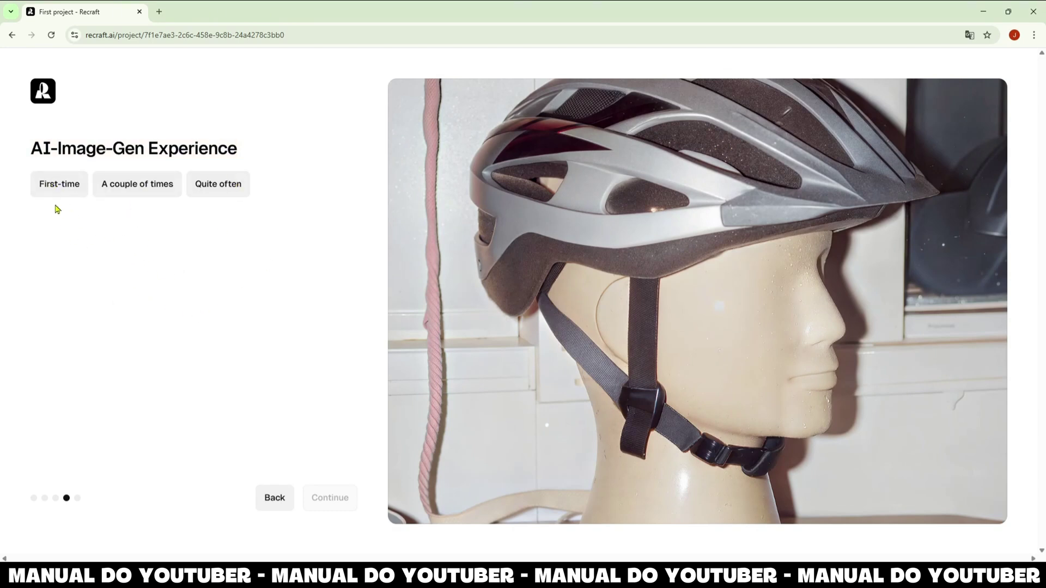
Answer first-time AI image user and YouTube as the referral source, finishing the survey.
left_click(65, 187)
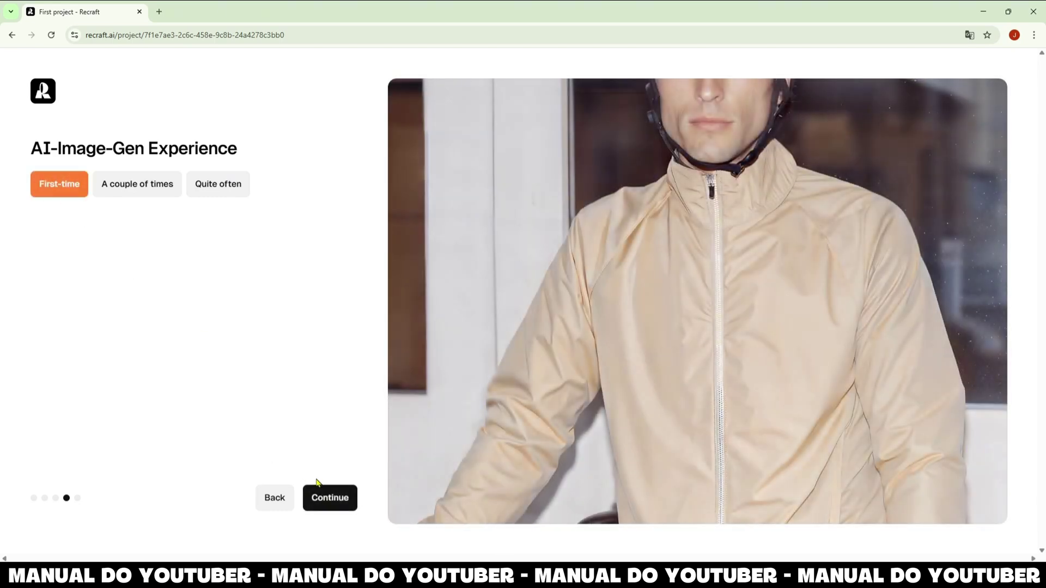
left_click(344, 503)
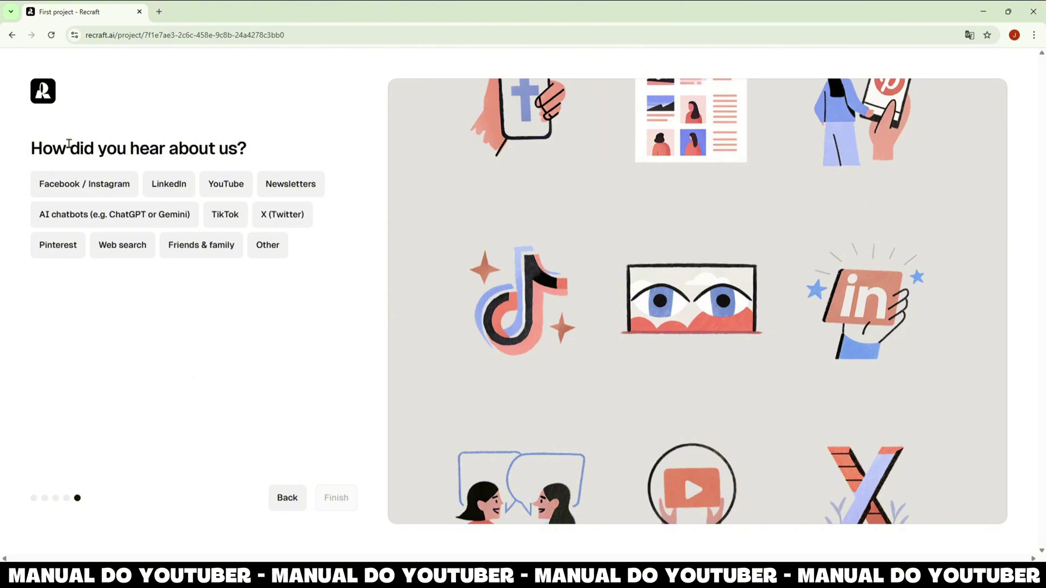
left_click(233, 187)
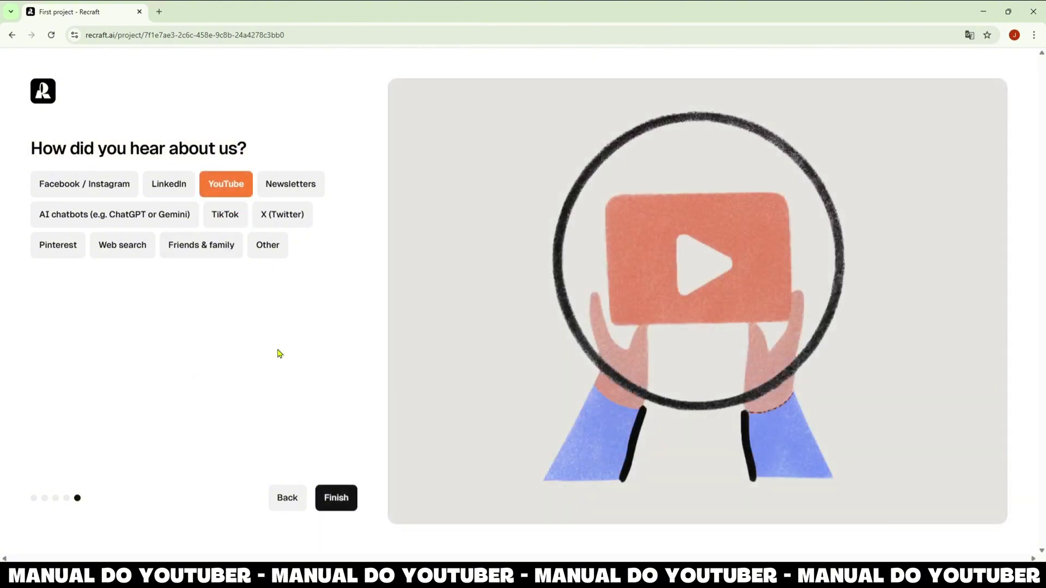
left_click(340, 501)
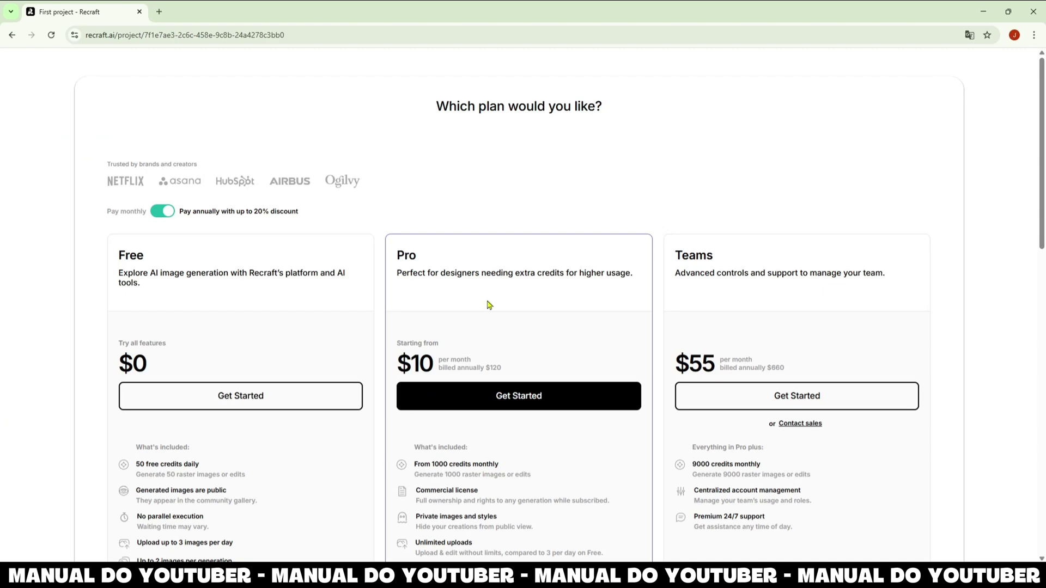
Choose the Free $0 plan to open the First project canvas.
scroll(509, 278, "down", 2)
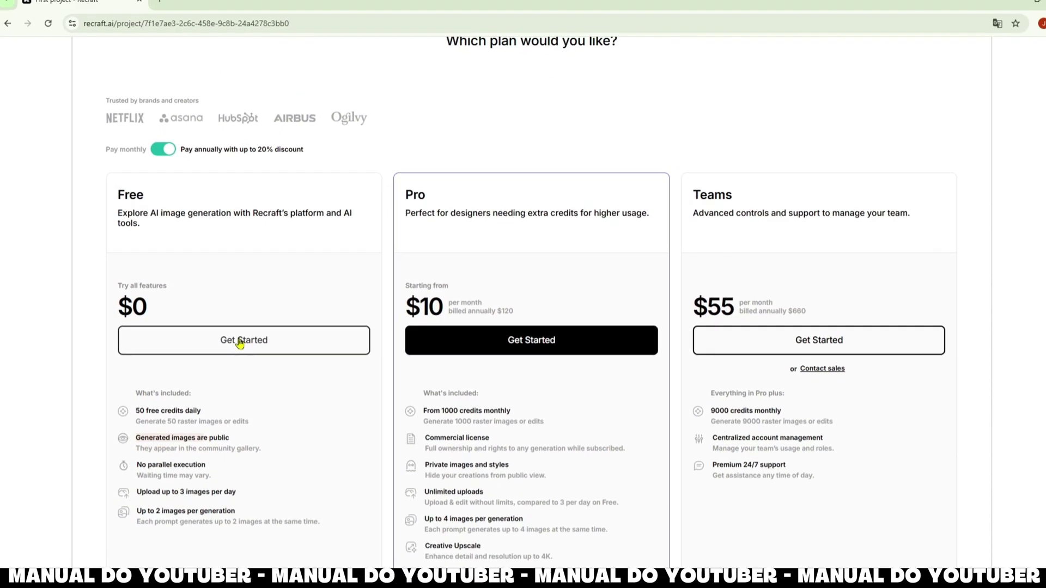
left_click(237, 343)
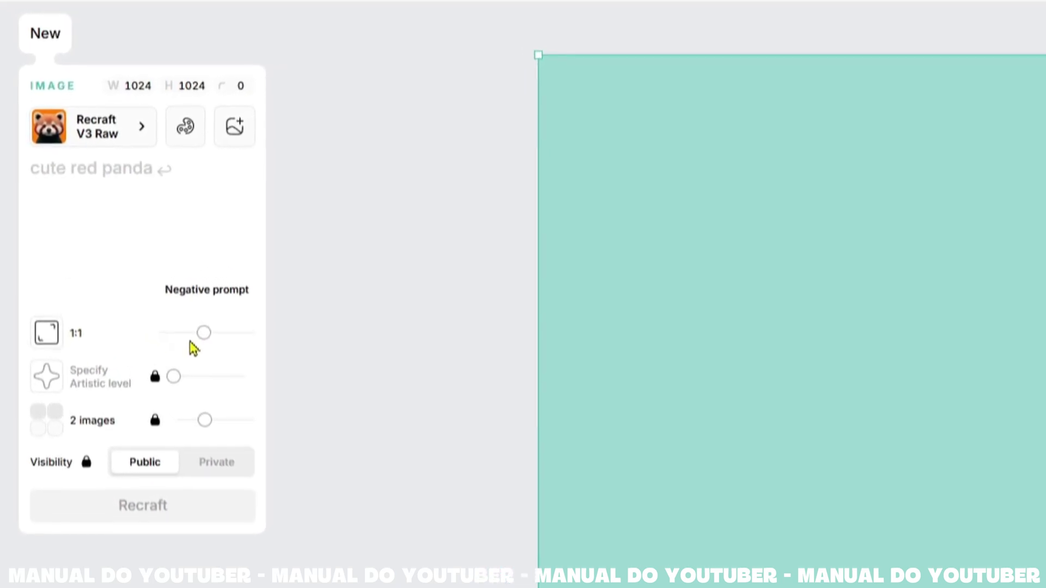
Set the frame to 16:9 (1820×1024) and the image count to 1.
mouse_move(211, 338)
left_mouse_down()
mouse_move(168, 341)
mouse_move(235, 340)
mouse_move(179, 347)
left_mouse_up()
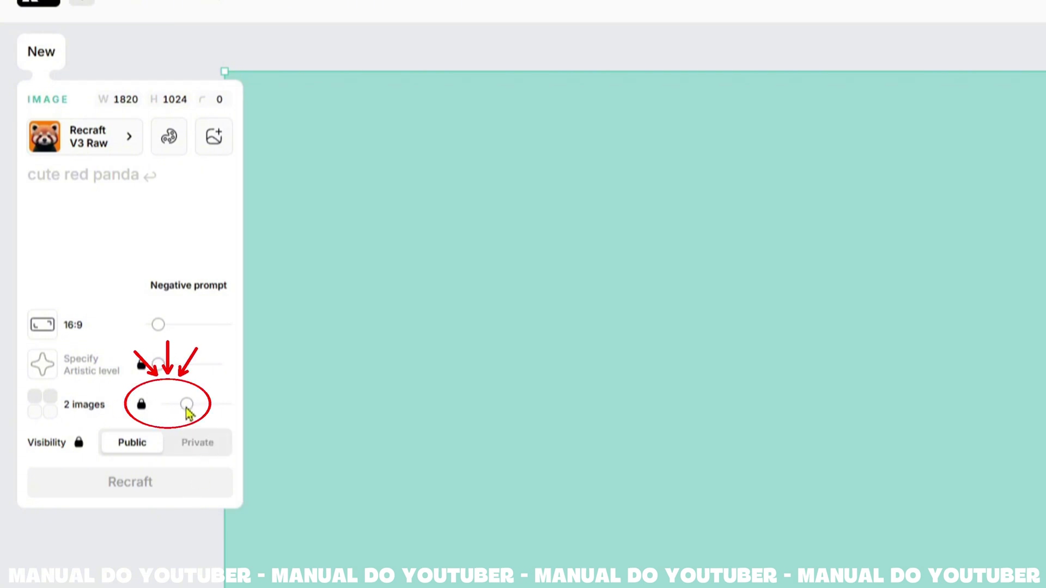
left_click_drag(186, 405, 167, 404)
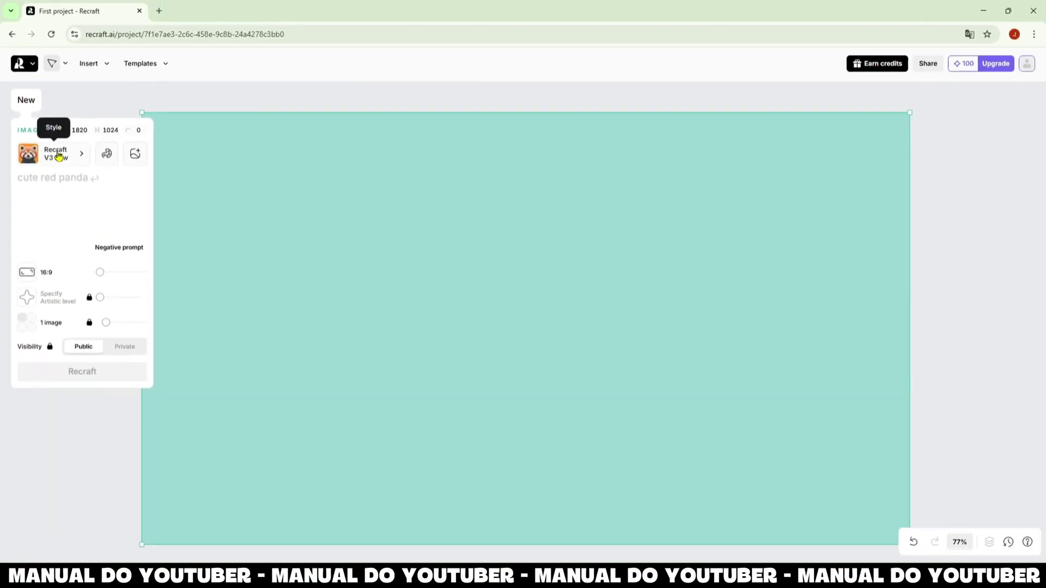
Apply the Photorealism style in place of Recraft V3 Raw and place the cursor in the prompt field.
left_click(59, 157)
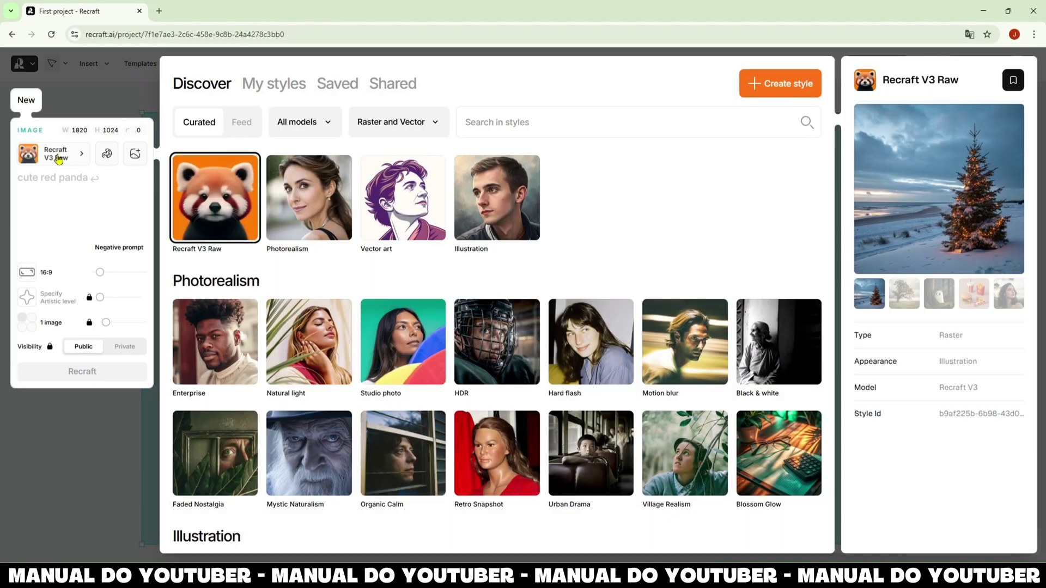
mouse_move(309, 198)
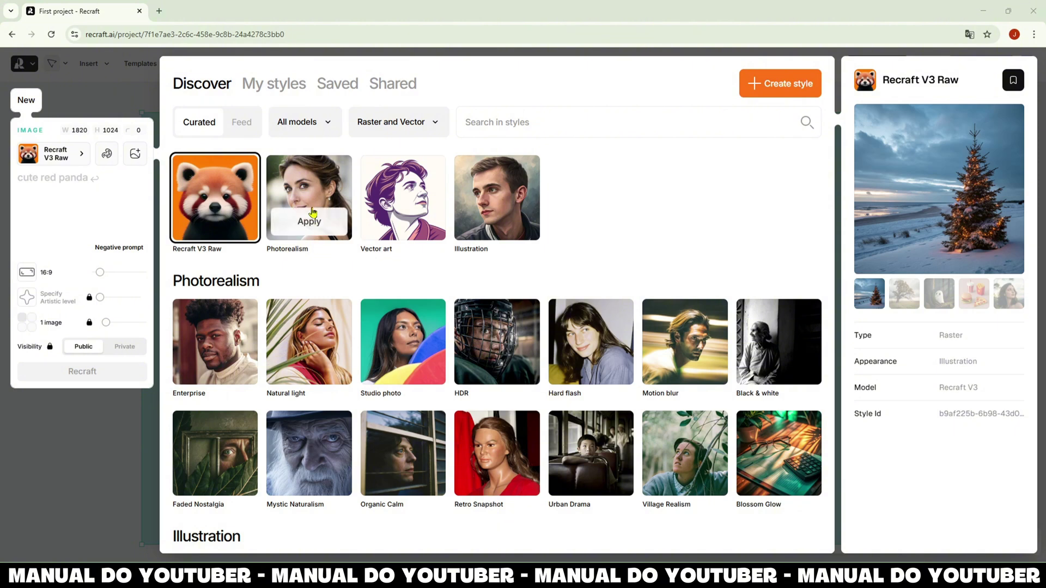
left_click(314, 226)
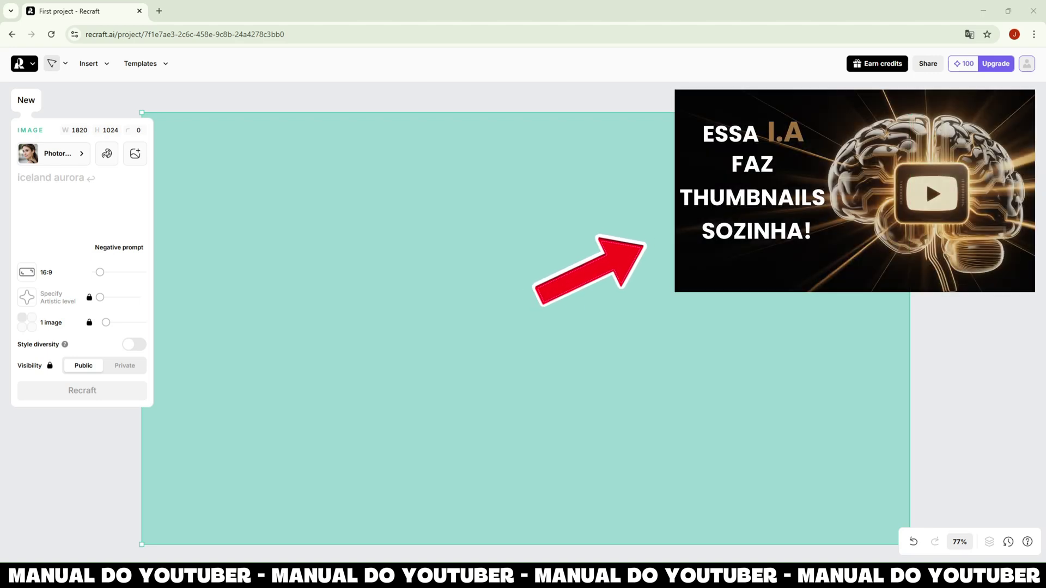
left_click(79, 190)
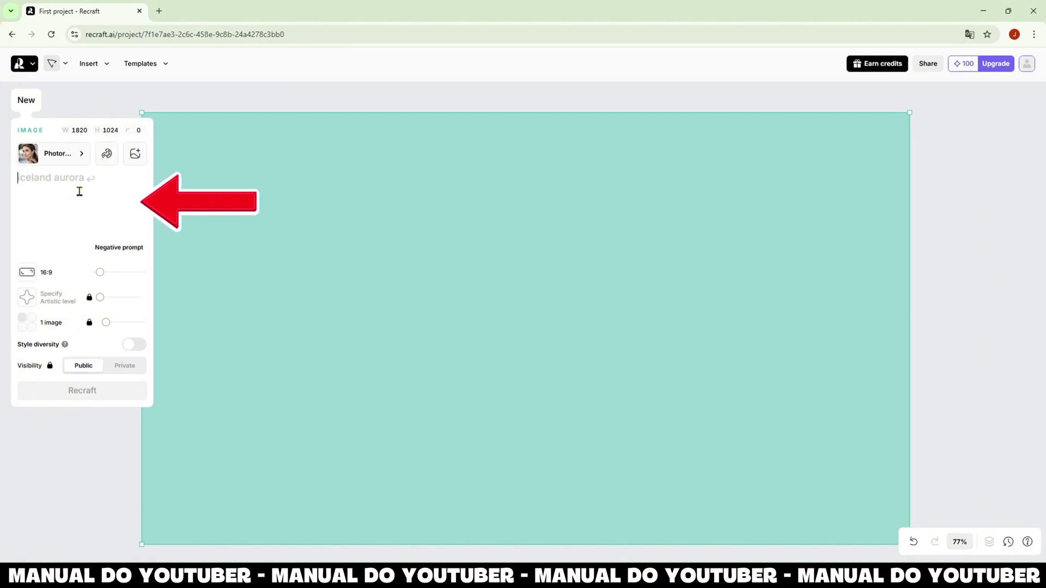
Paste the Portuguese Minecraft battle prompt and generate the thumbnail.
type("Crie uma thumbnail para uma Gameplay Atrativa. Nela deve conter uma Miniatura do Minecraft, com texto em negrito \"Batalha ÉPICA do Minecraft!\", personagem Steve com armadura de diamante, explosão de TNT, fundo de lava, efeitos brilhantes, cores vibrantes, estilo pixelado, iluminação cinematográfica, layout cheio de ação.")
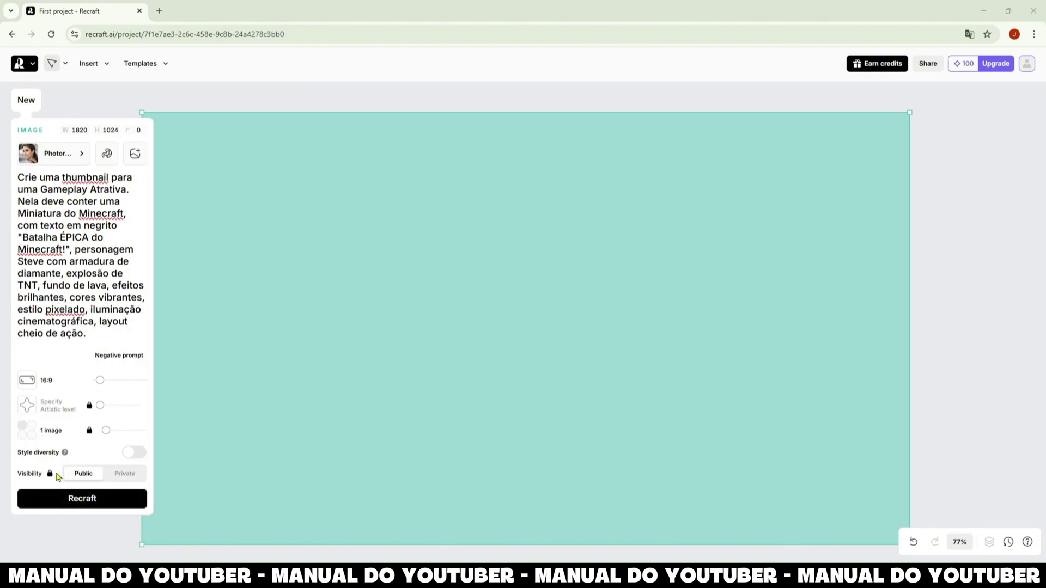
left_click(85, 499)
type("escrito")
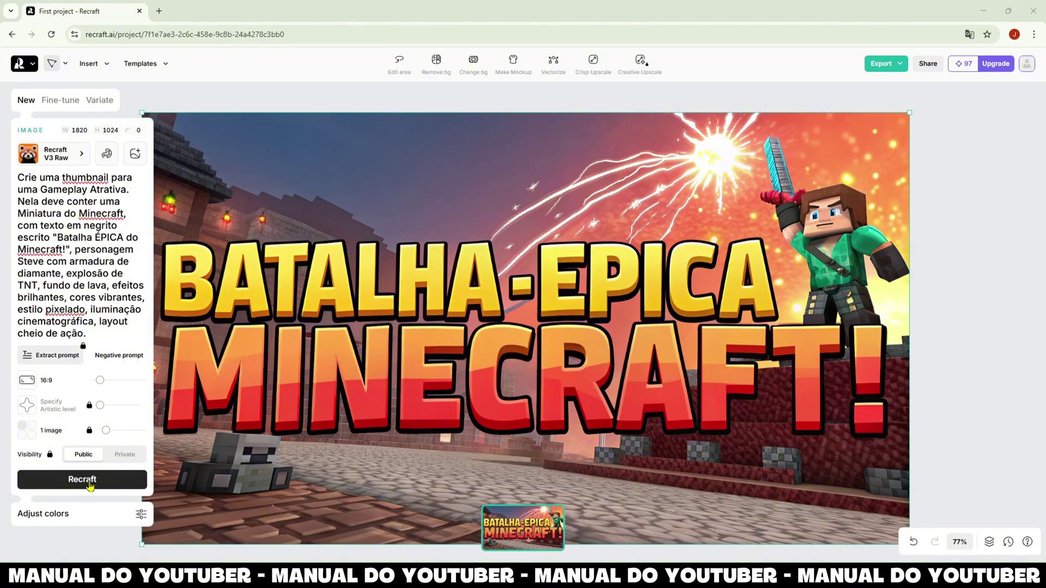
Regenerate the Minecraft thumbnail from the same prompt to get a new version.
left_click(90, 484)
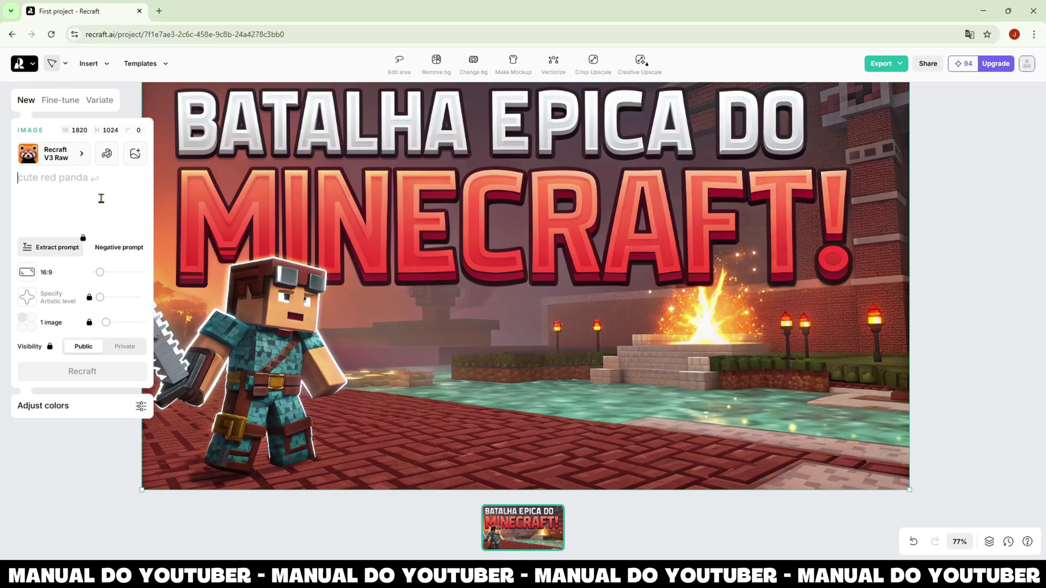
Paste the 'COMO CRESCER NO YOUTUBE' prompt with INSCREVA-SE button and laptop, then generate.
key("ctrl+v")
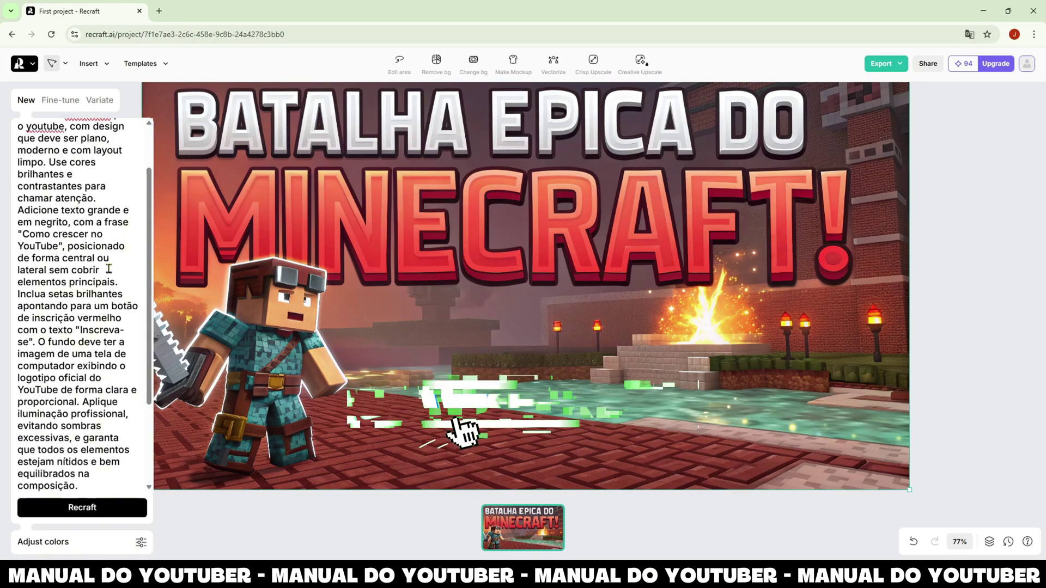
scroll(145, 373, "down", 3)
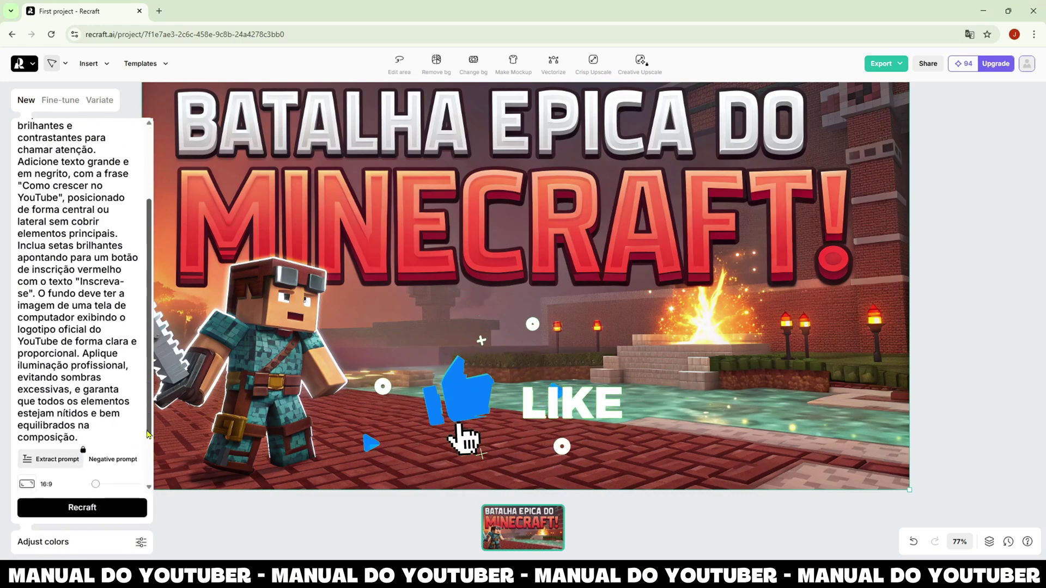
scroll(143, 435, "down", 2)
scroll(143, 481, "up", 2)
scroll(142, 481, "up", 1)
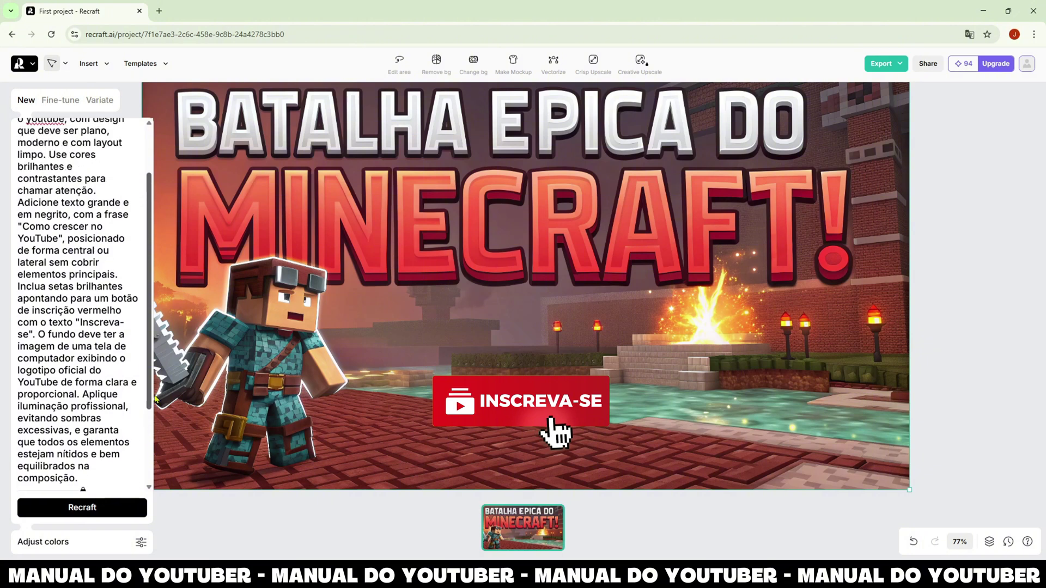
scroll(143, 480, "up", 1)
scroll(142, 480, "up", 1)
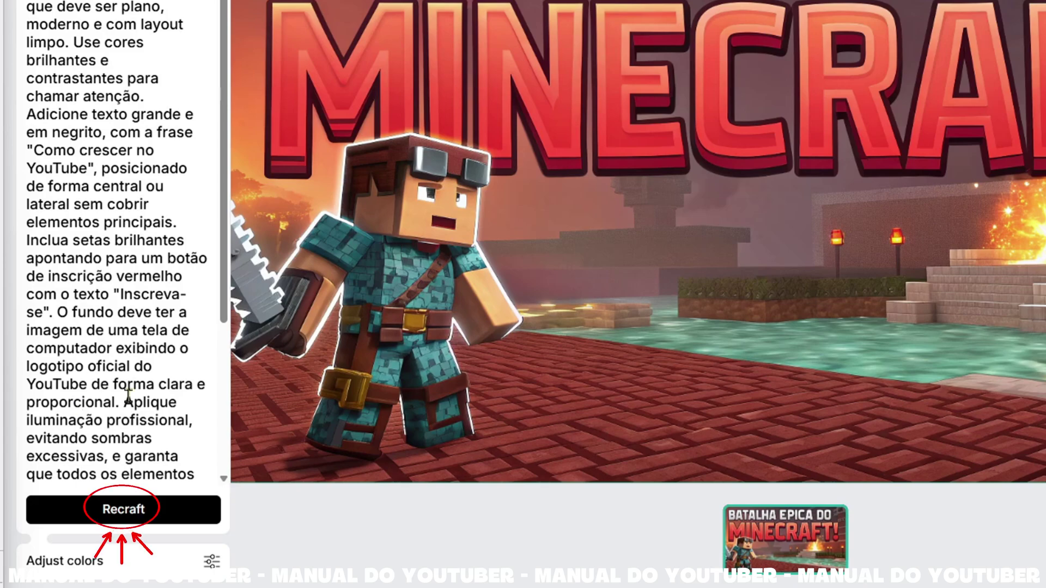
left_click(126, 519)
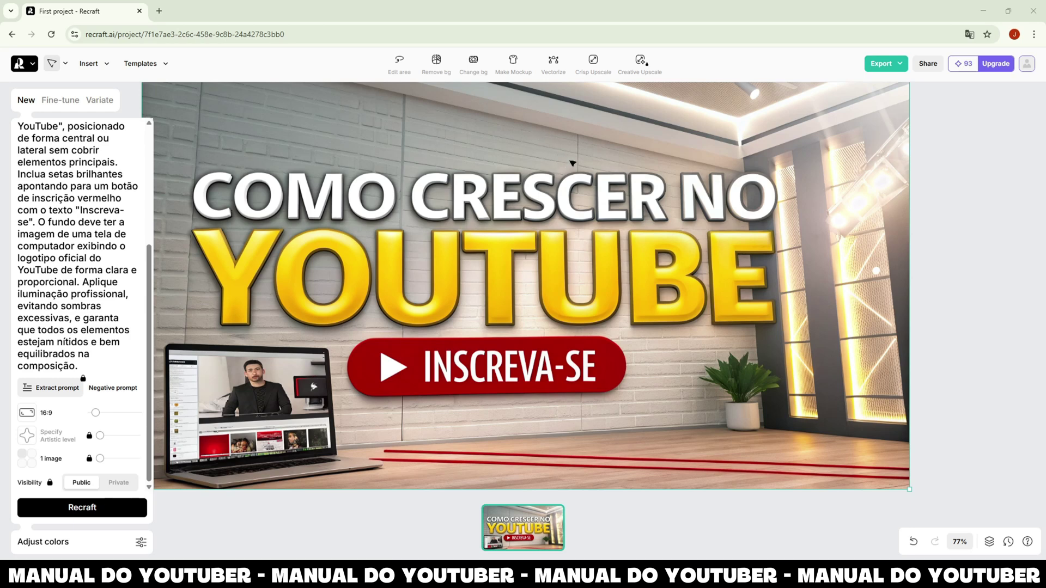
Export the COMO CRESCER NO YOUTUBE thumbnail as a 1820×1024 PNG download.
left_click(900, 68)
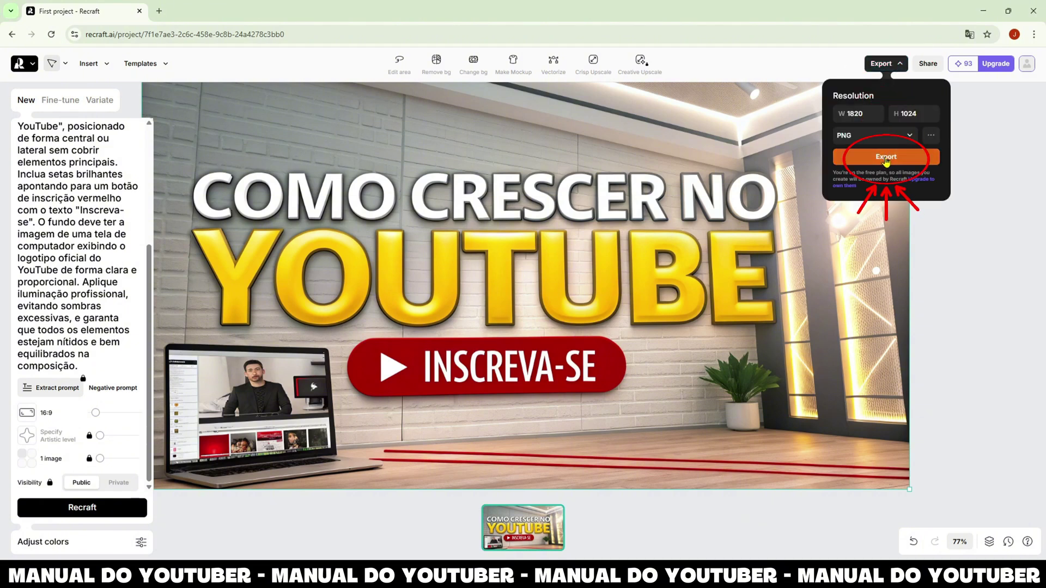
left_click(921, 160)
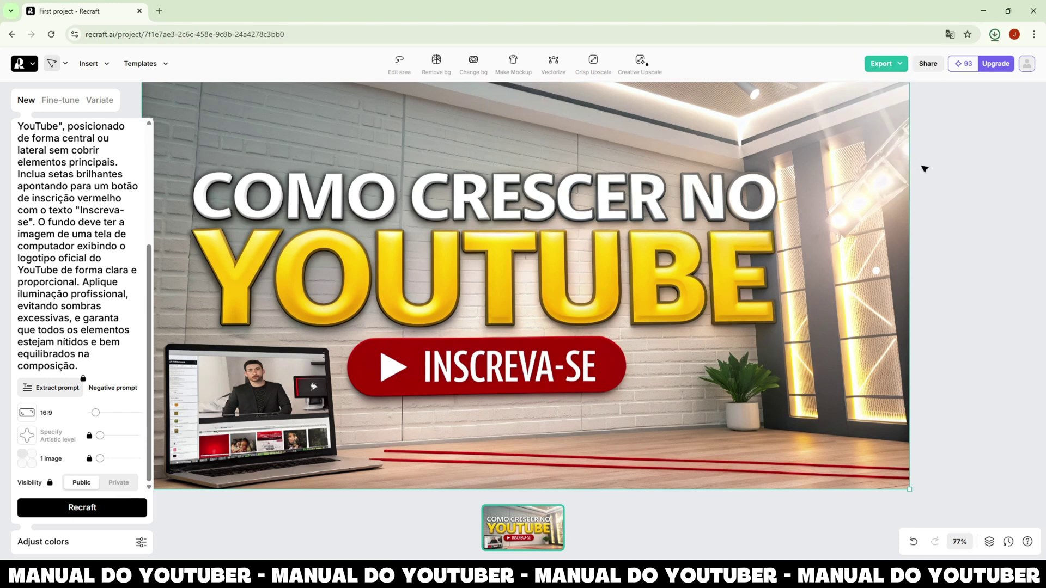